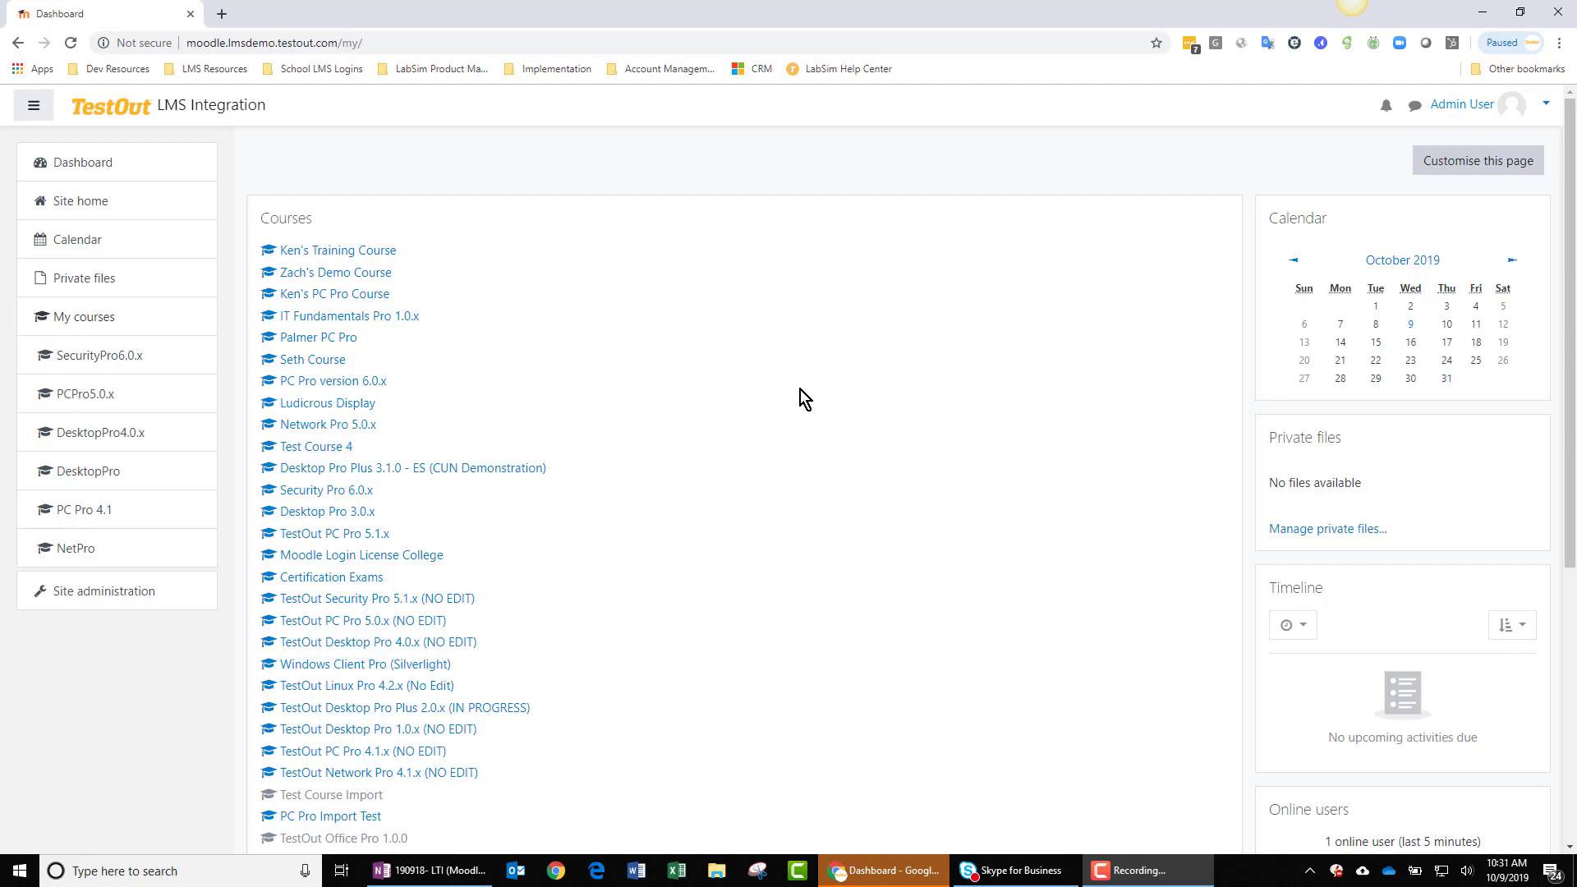
Step: Go to Site administration > Plugins and open Manage tools for External tool
{"action": "left_click", "coordinate": [104, 590]}
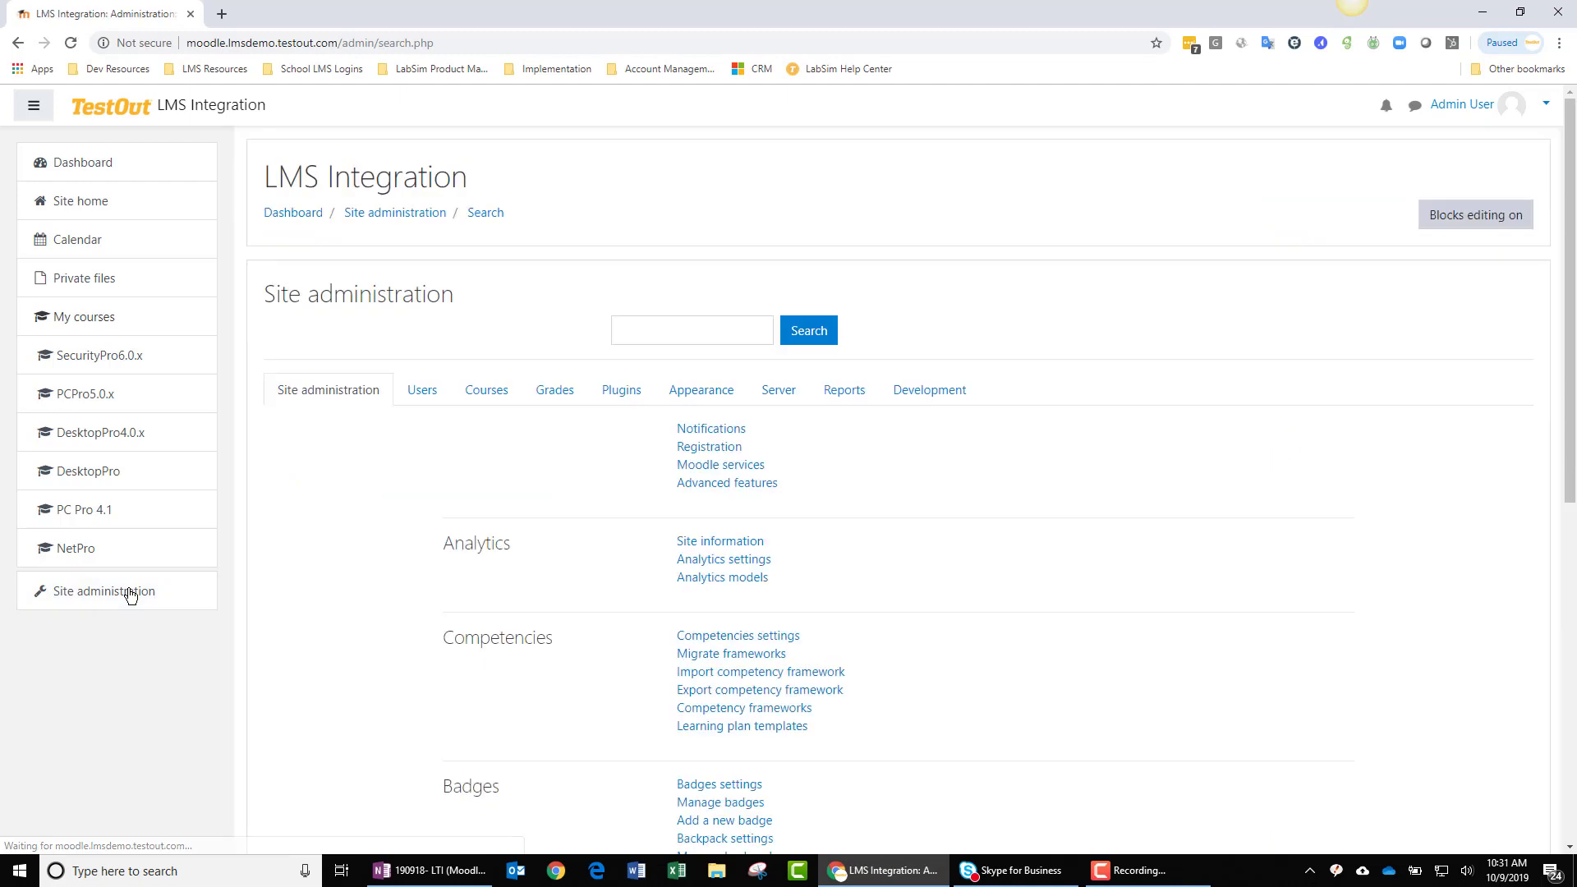
{"action": "left_click", "coordinate": [621, 390]}
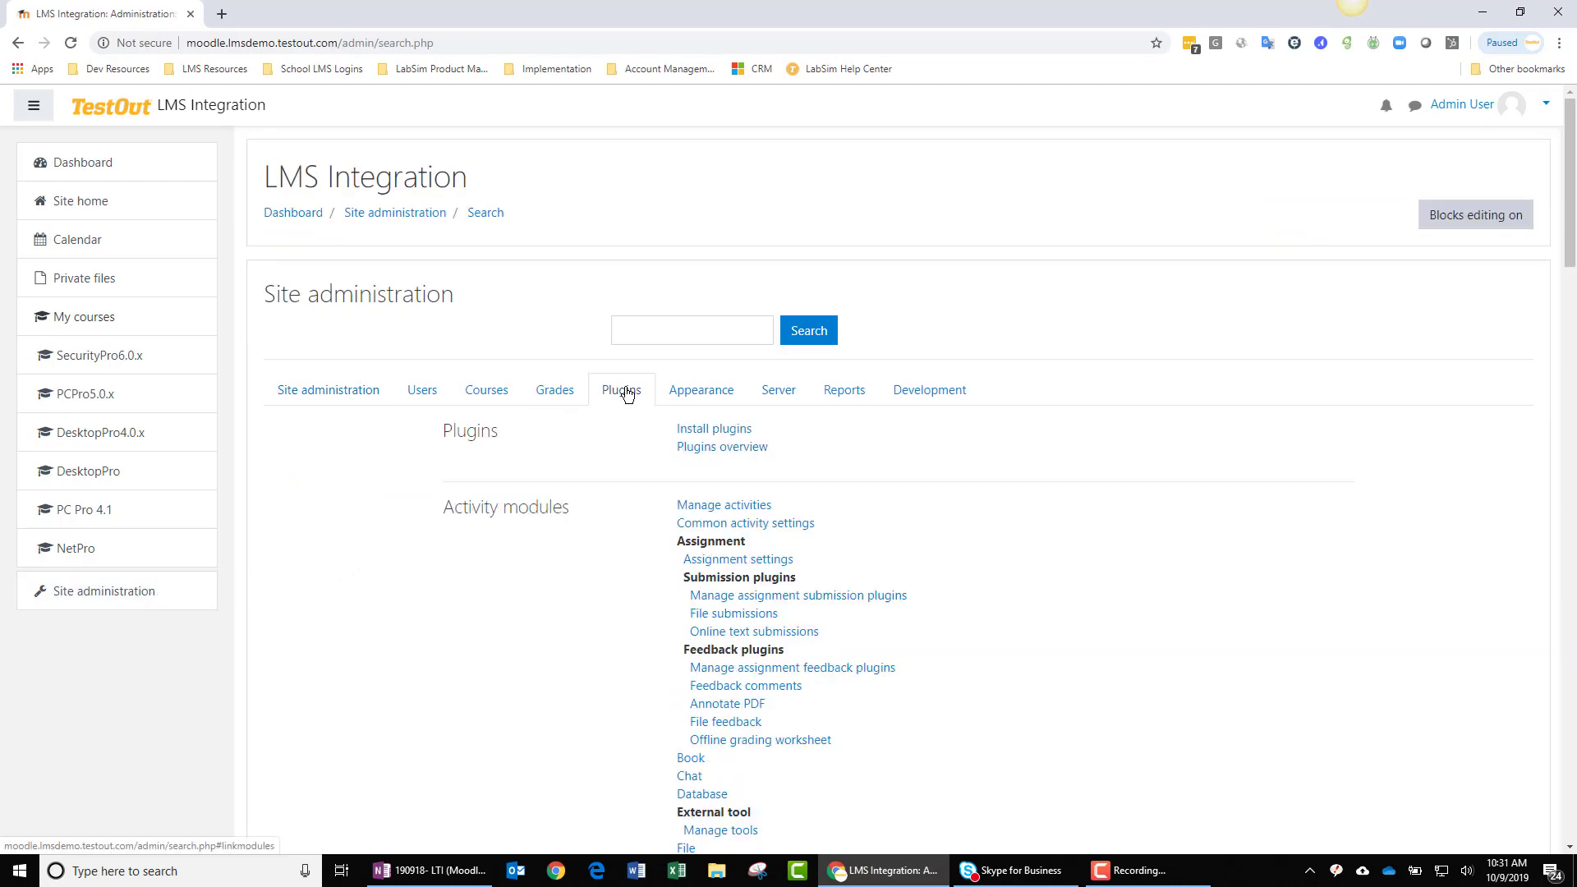
{"action": "scroll", "coordinate": [564, 562], "scroll_direction": "down", "scroll_amount": 1}
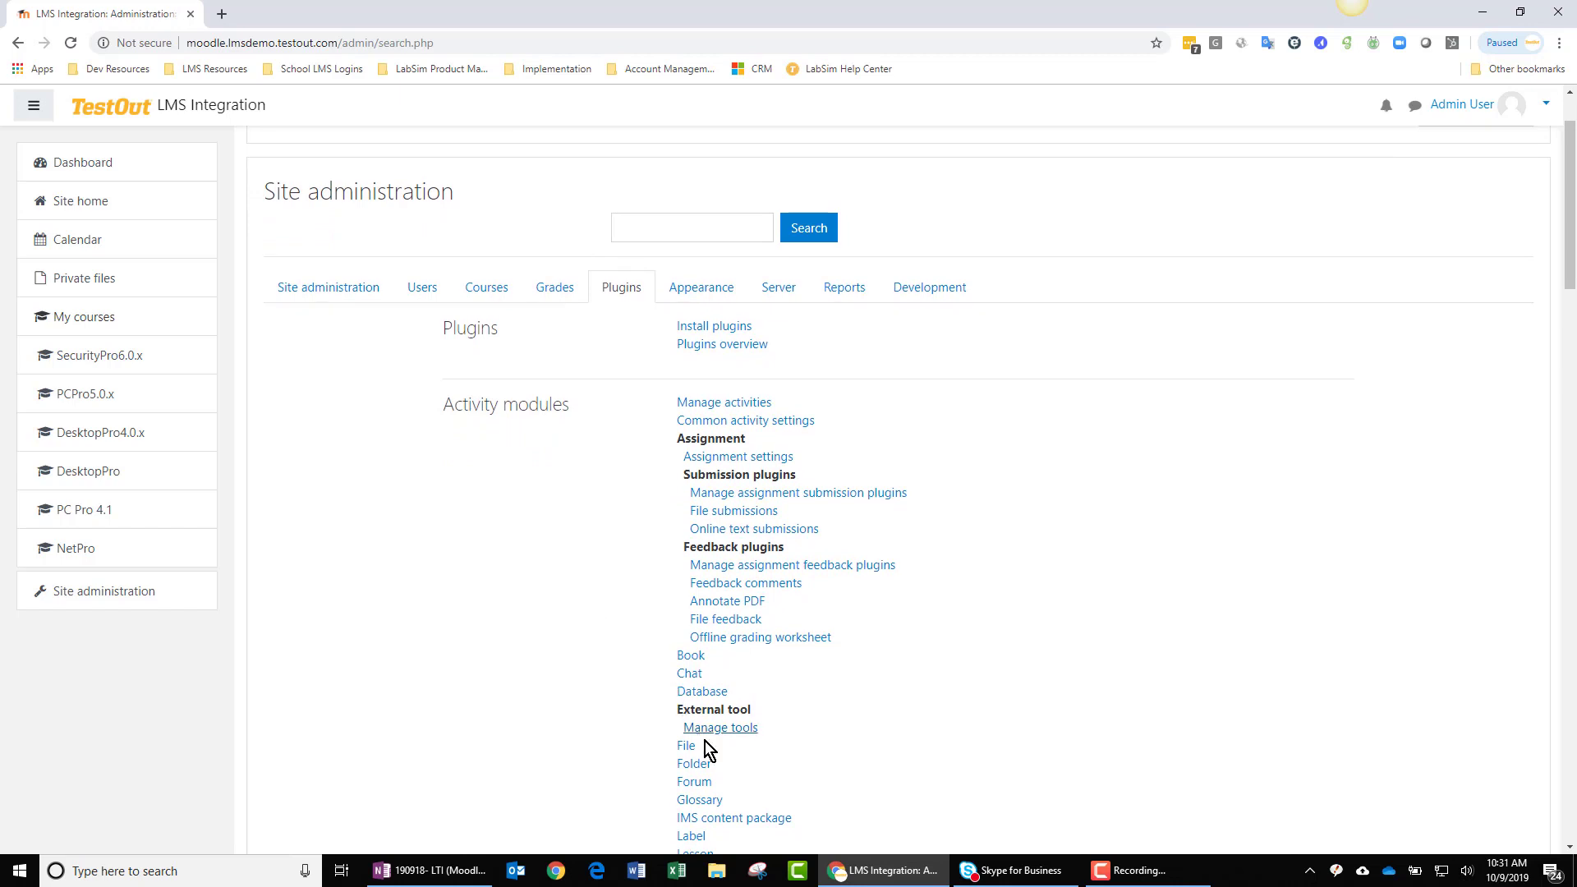
{"action": "left_click", "coordinate": [719, 728]}
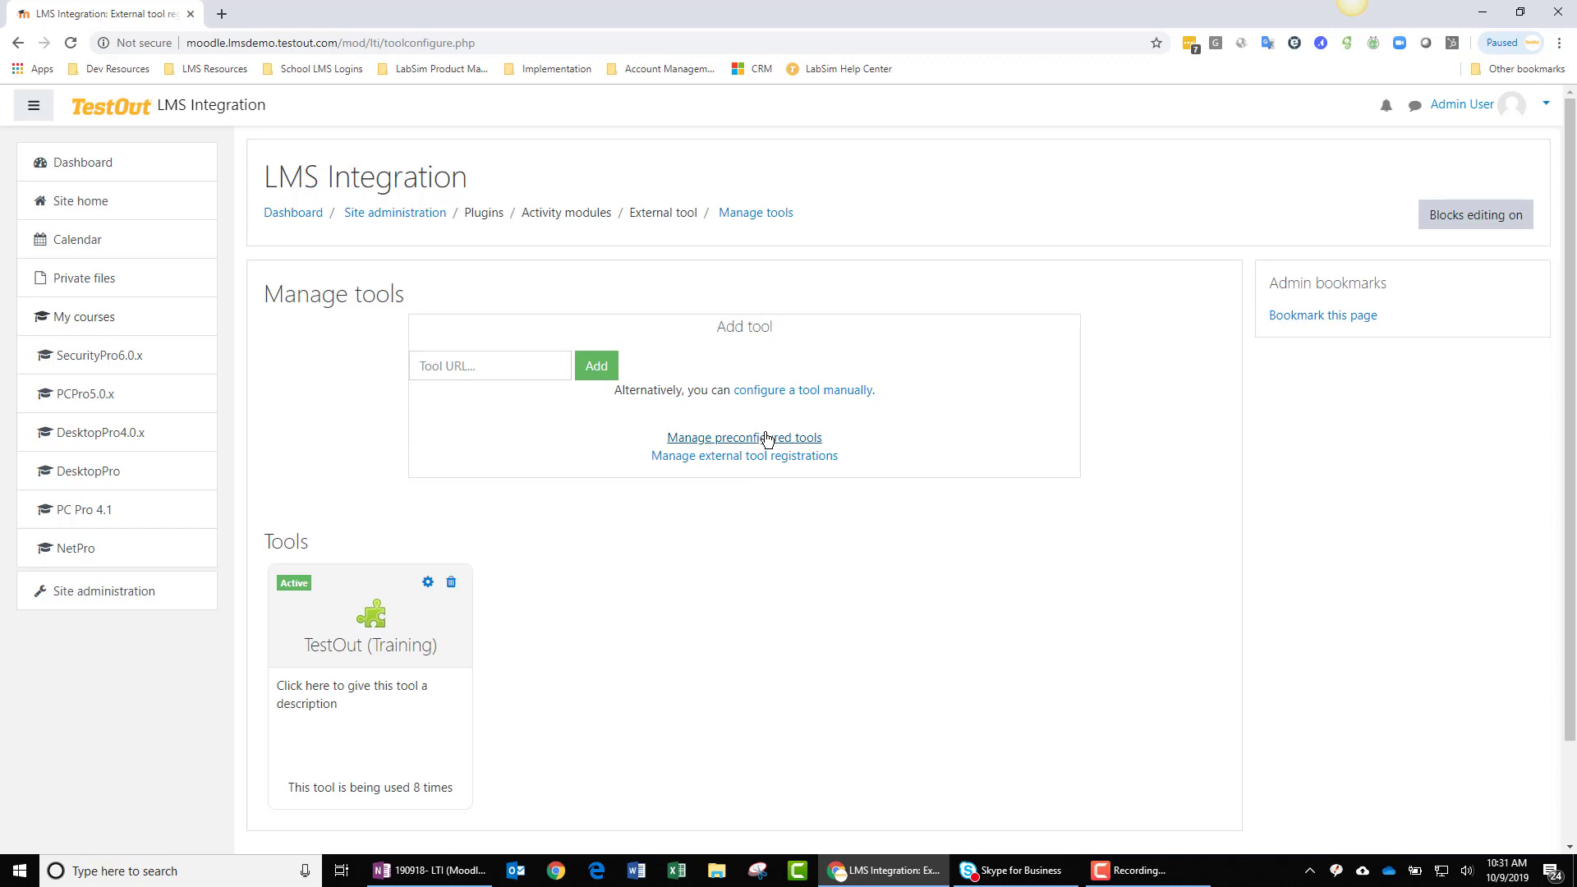
Step: Start a new external tool configured manually and review the empty settings form
{"action": "left_click", "coordinate": [779, 393]}
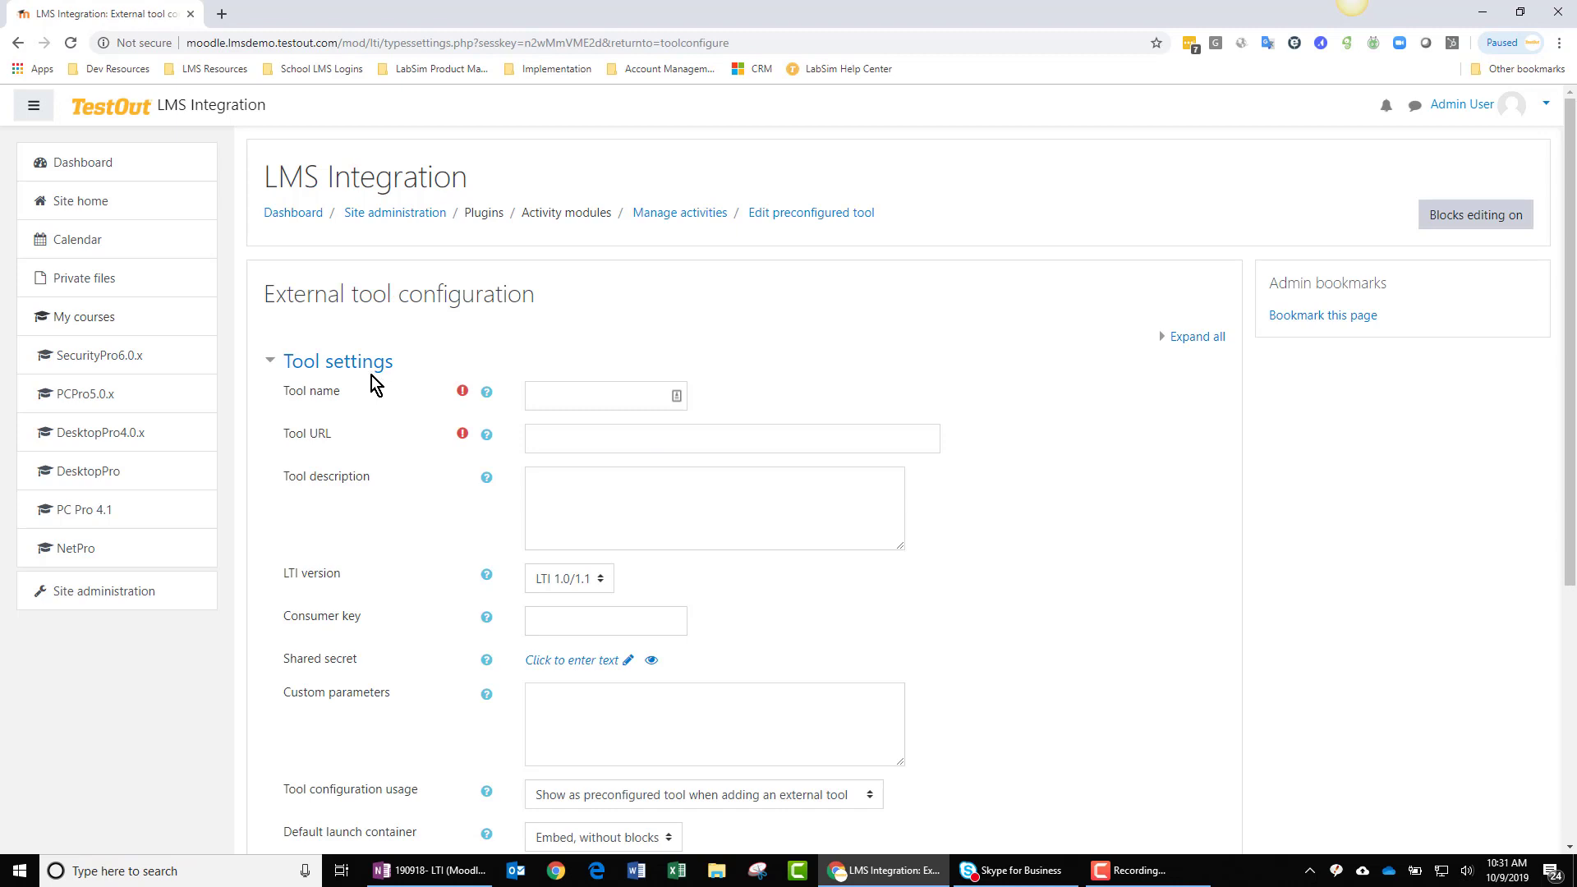
{"action": "scroll", "coordinate": [400, 566], "scroll_direction": "down", "scroll_amount": 2}
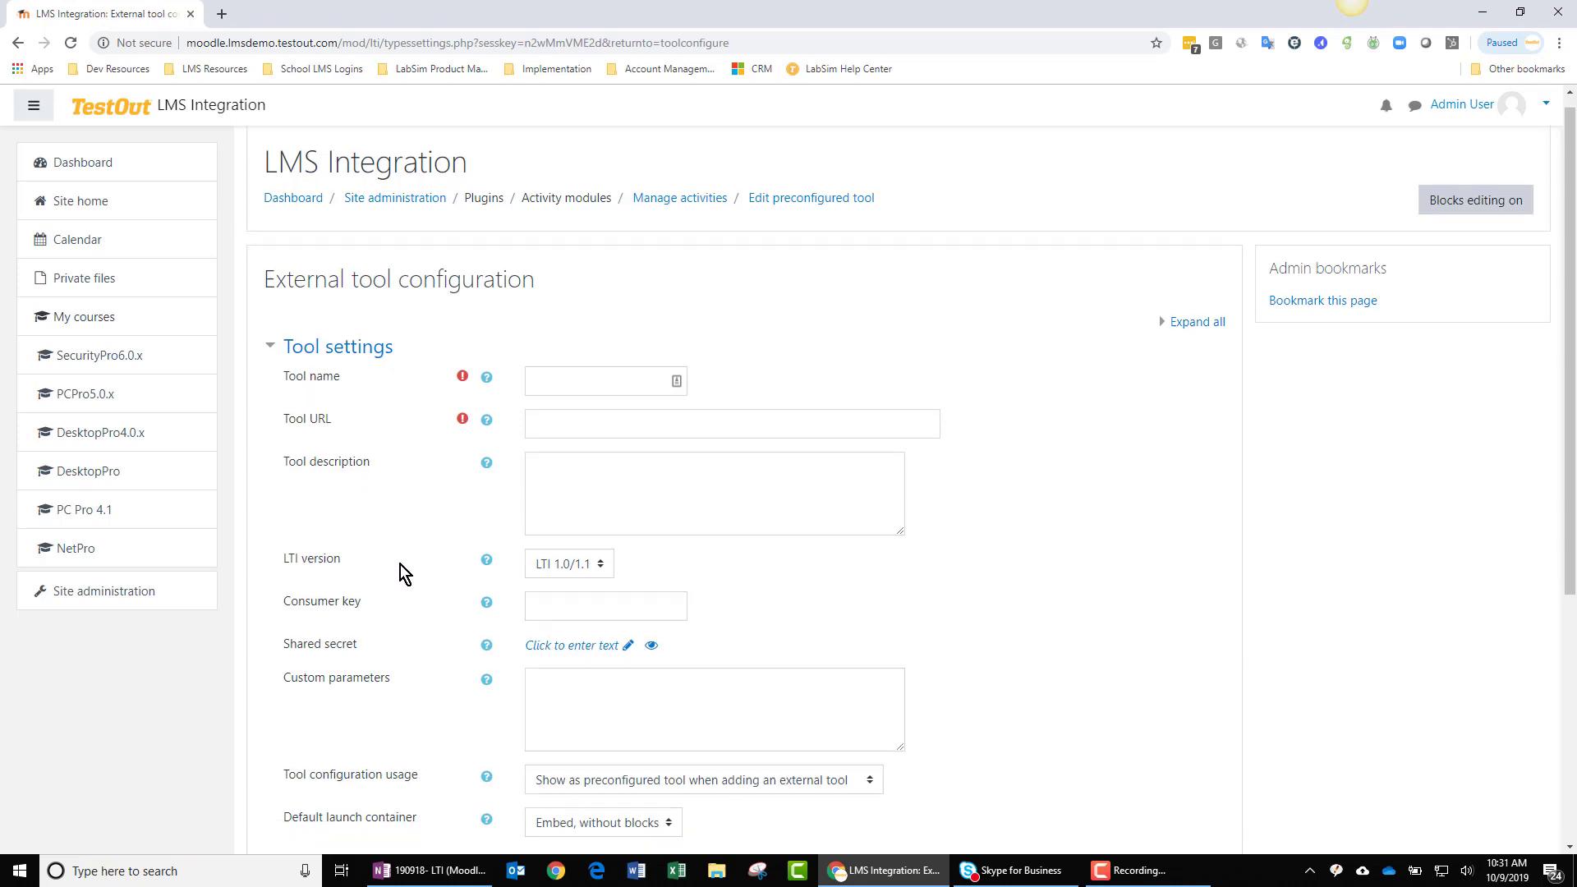
{"action": "scroll", "coordinate": [403, 571], "scroll_direction": "down", "scroll_amount": 2}
{"action": "scroll", "coordinate": [403, 579], "scroll_direction": "down", "scroll_amount": 1}
{"action": "scroll", "coordinate": [405, 581], "scroll_direction": "up", "scroll_amount": 3}
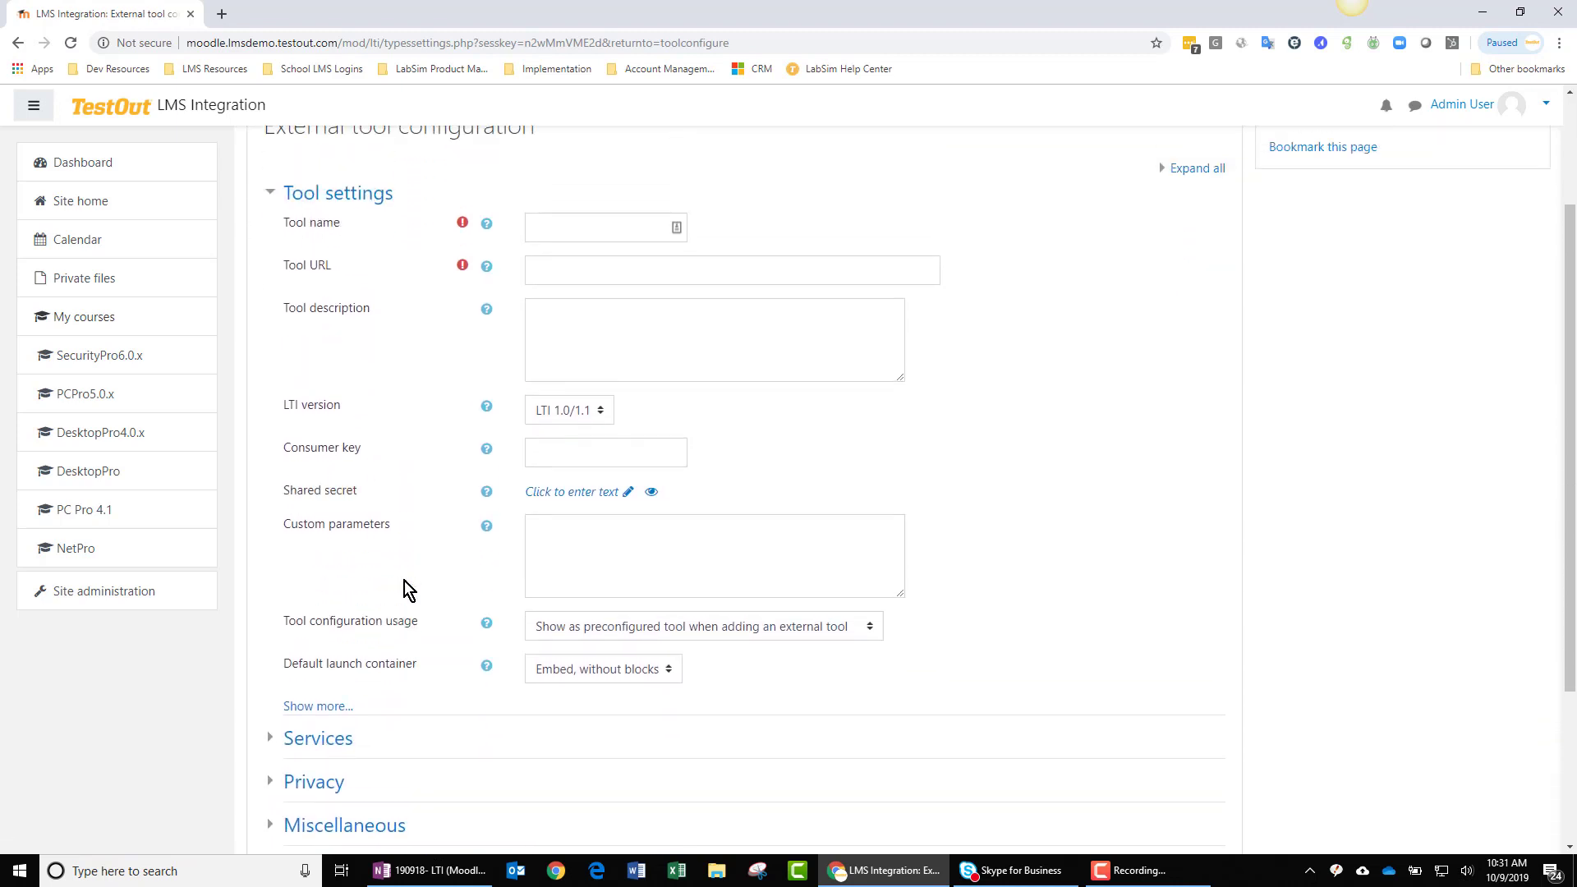
{"action": "scroll", "coordinate": [404, 580], "scroll_direction": "up", "scroll_amount": 2}
{"action": "scroll", "coordinate": [404, 580], "scroll_direction": "up", "scroll_amount": 1}
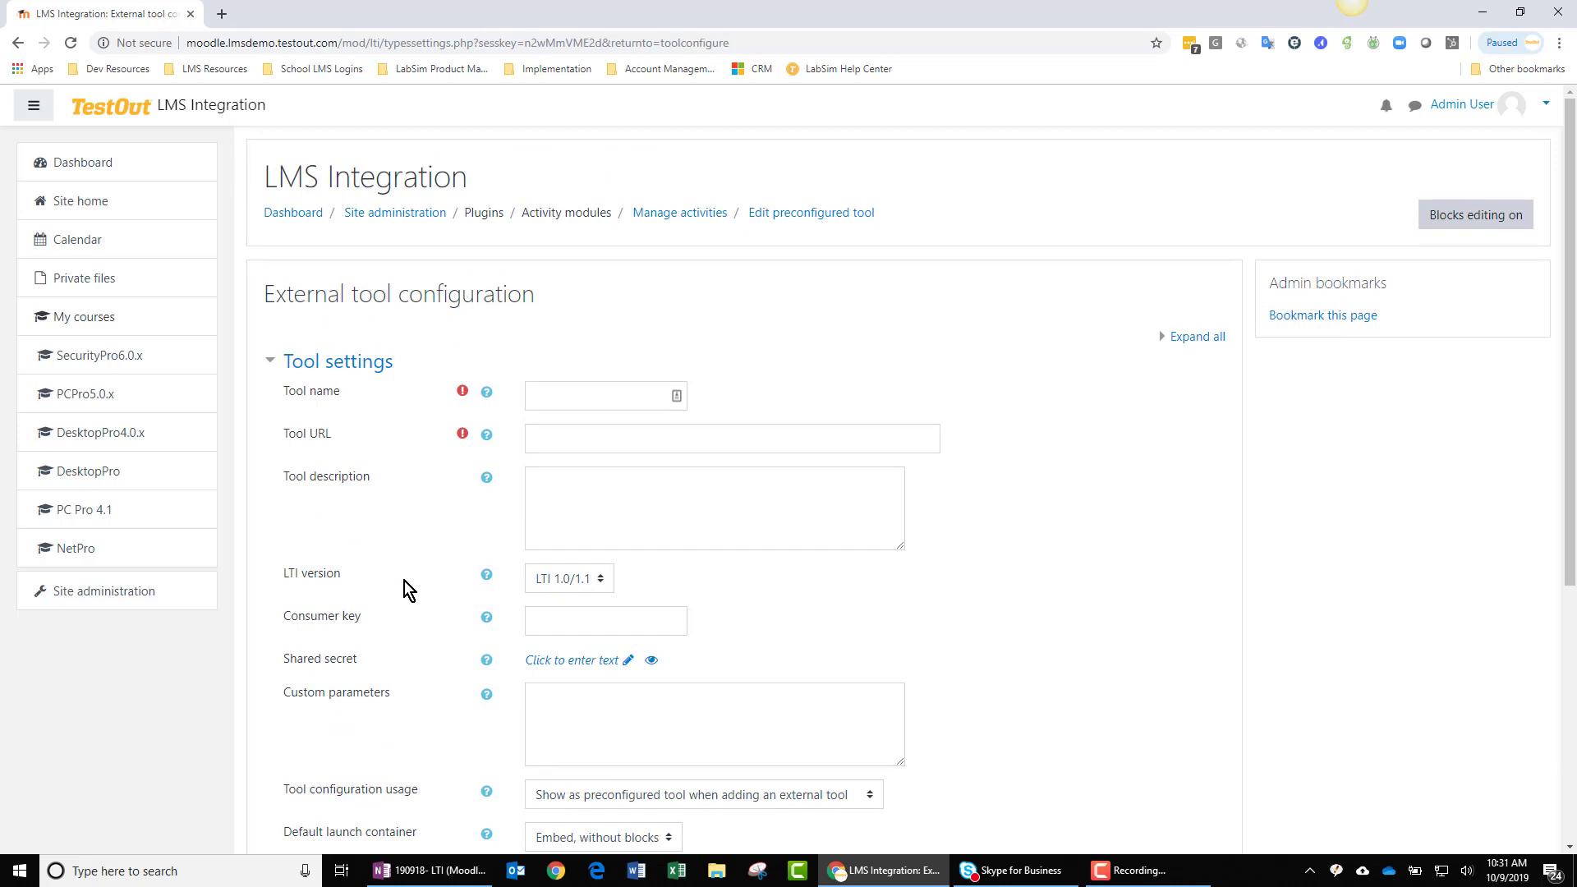
{"action": "scroll", "coordinate": [404, 581], "scroll_direction": "down", "scroll_amount": 3}
{"action": "scroll", "coordinate": [405, 581], "scroll_direction": "down", "scroll_amount": 1}
{"action": "scroll", "coordinate": [404, 580], "scroll_direction": "down", "scroll_amount": 1}
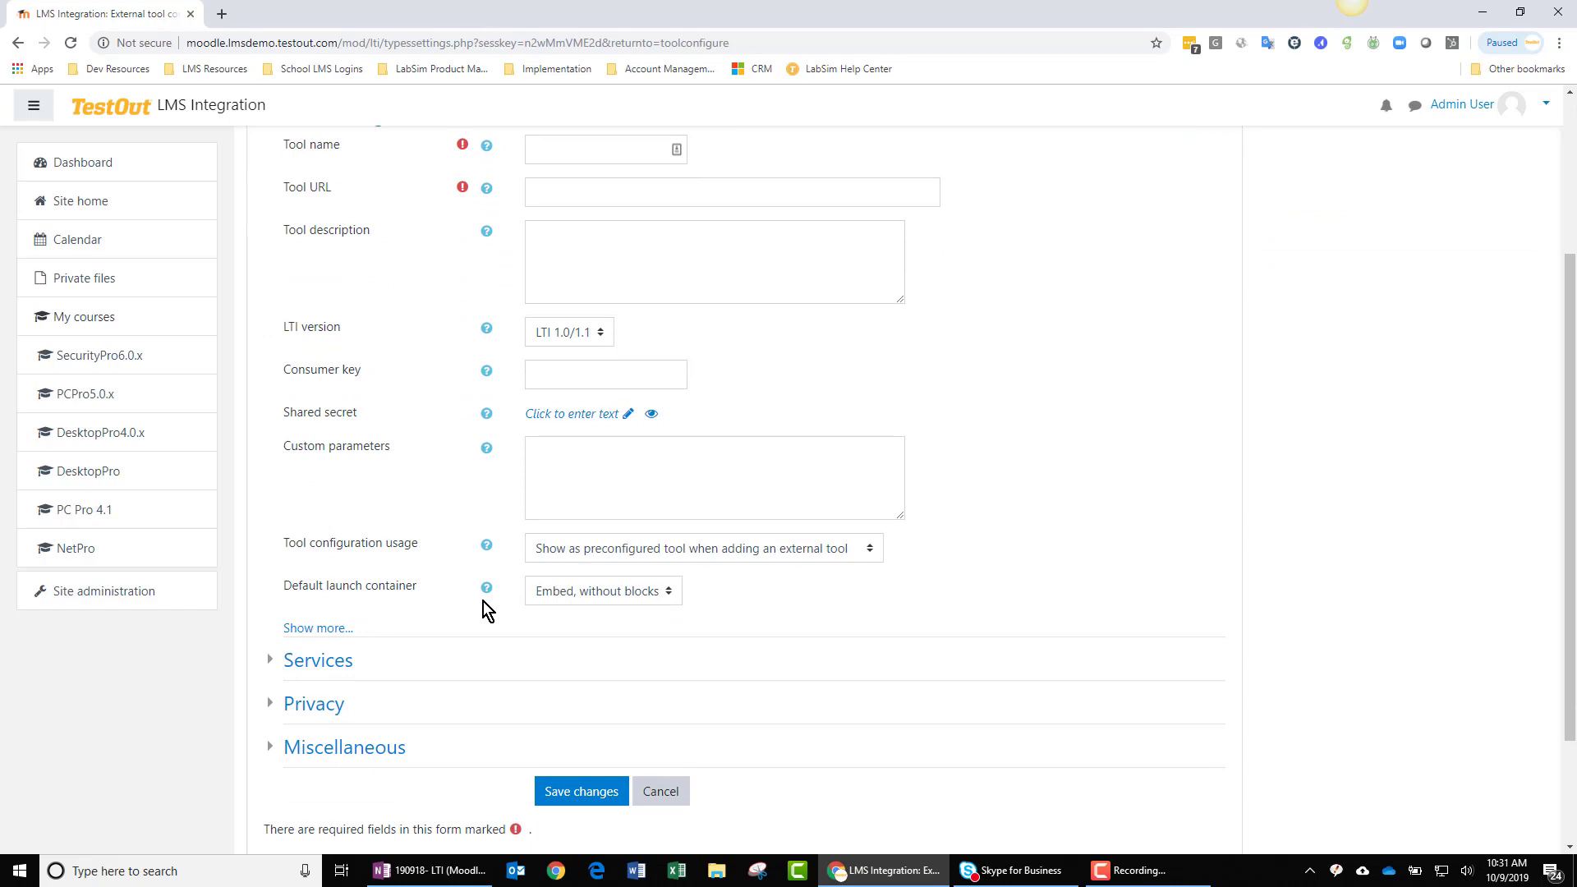
Step: Cancel the blank form and open the TestOut (Training) tool's settings for editing
{"action": "left_click", "coordinate": [661, 791]}
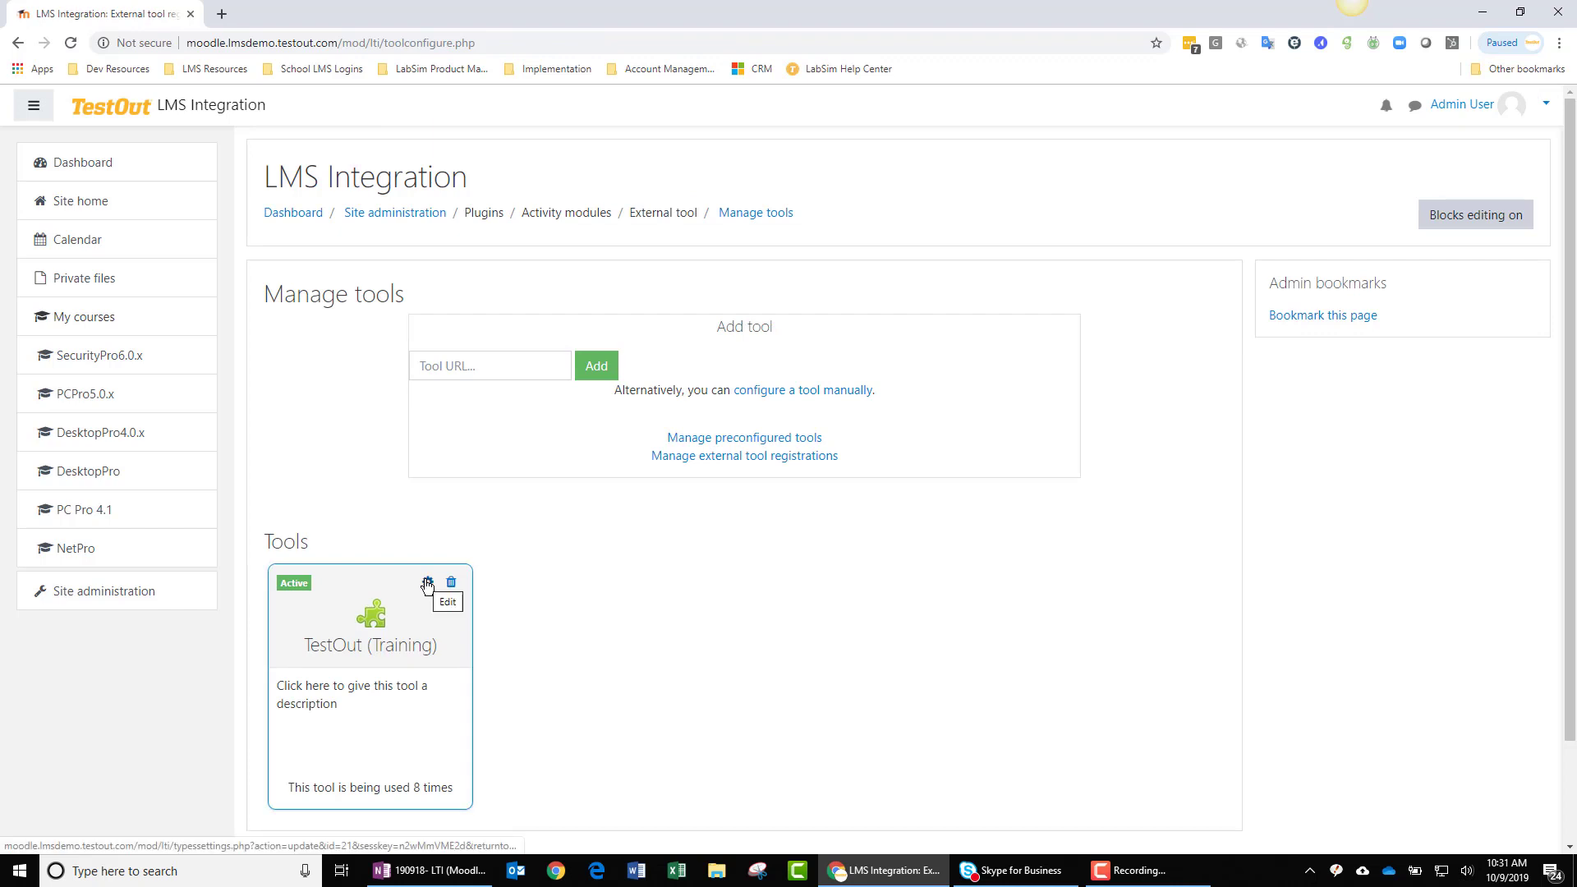
{"action": "left_click", "coordinate": [427, 583]}
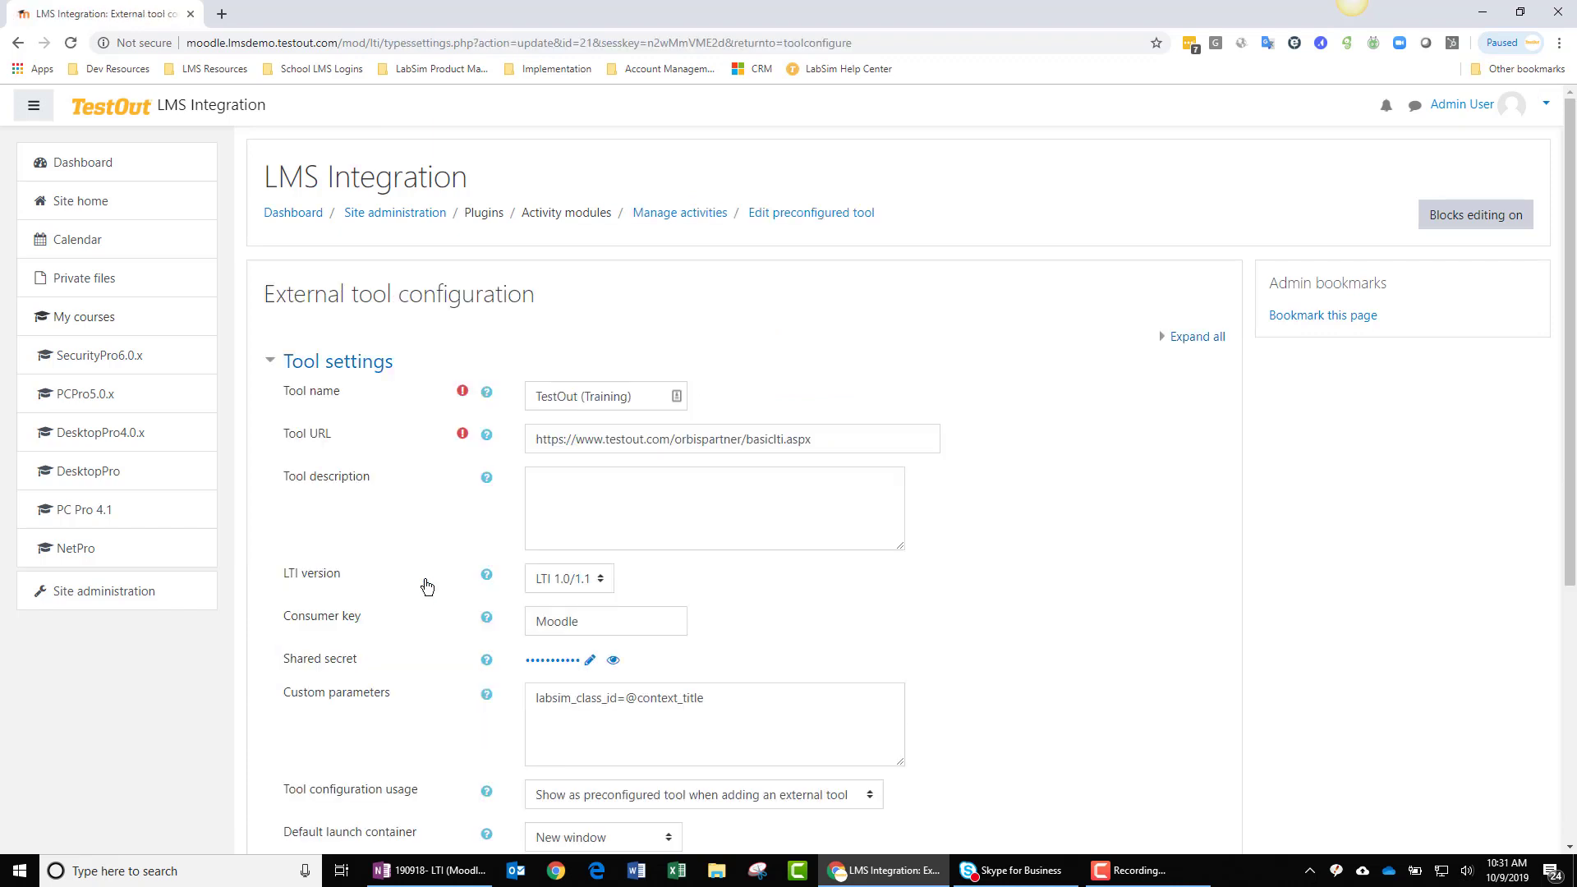
{"action": "scroll", "coordinate": [428, 585], "scroll_direction": "down", "scroll_amount": 1}
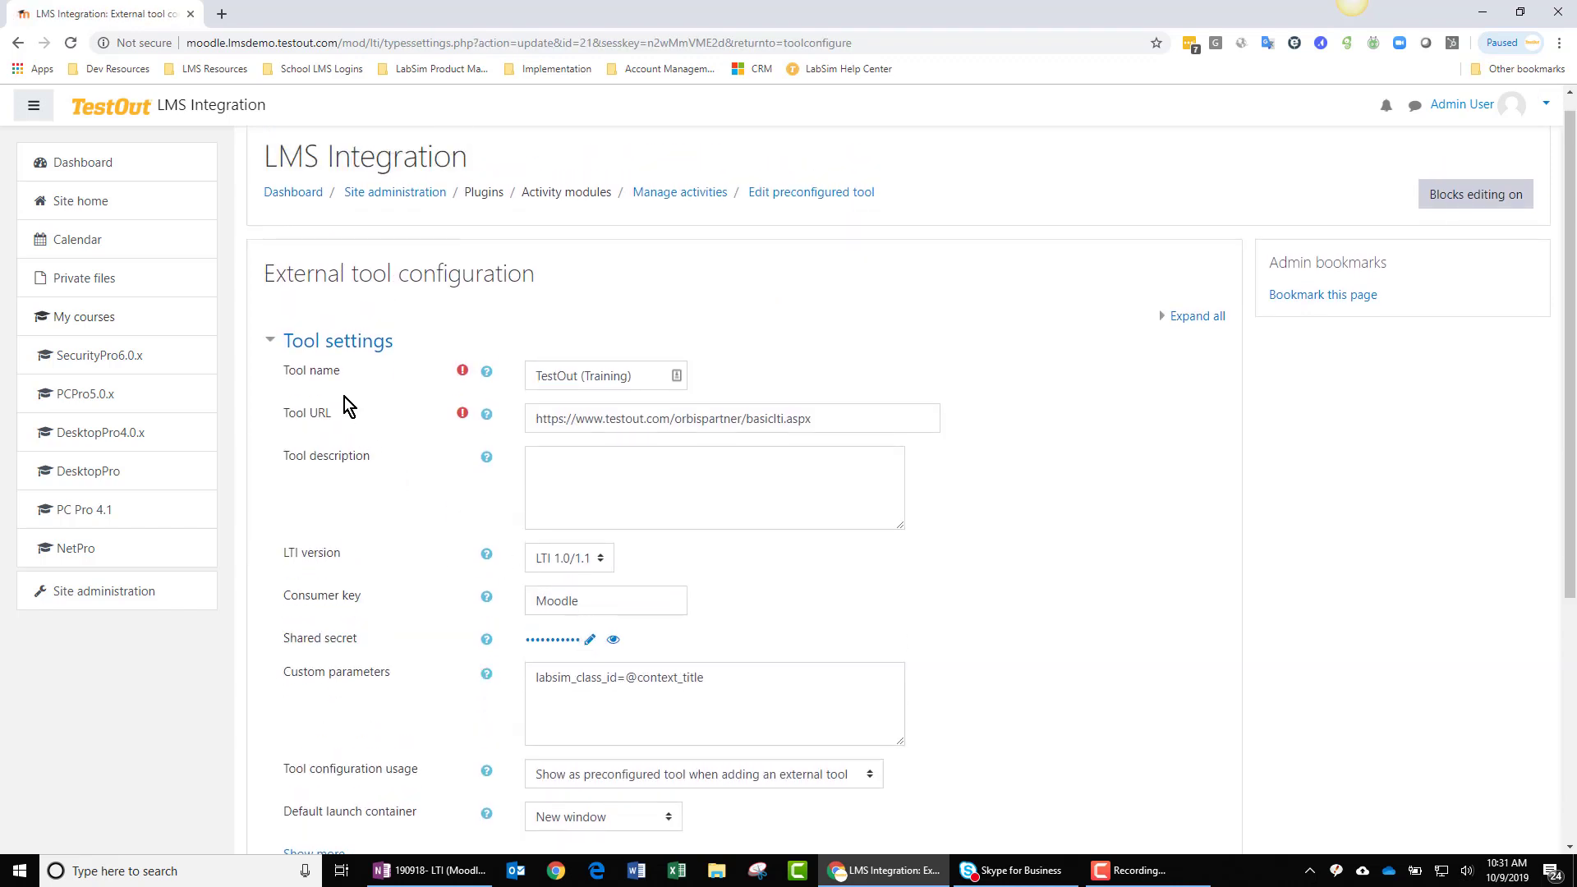
{"action": "scroll", "coordinate": [616, 376], "scroll_direction": "down", "scroll_amount": 1}
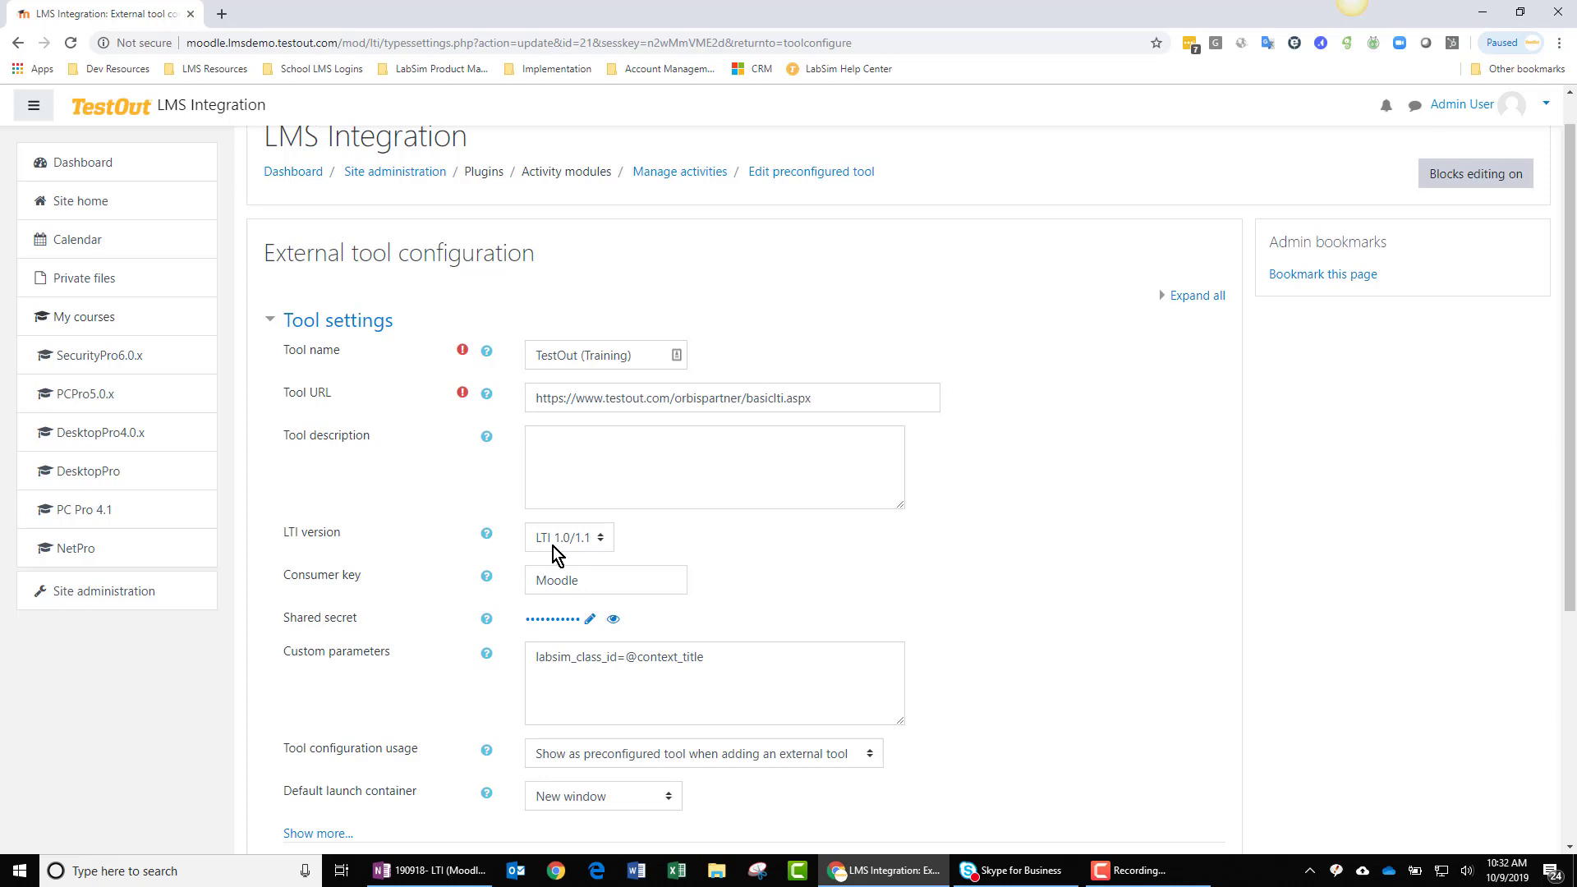
{"action": "scroll", "coordinate": [424, 599], "scroll_direction": "down", "scroll_amount": 1}
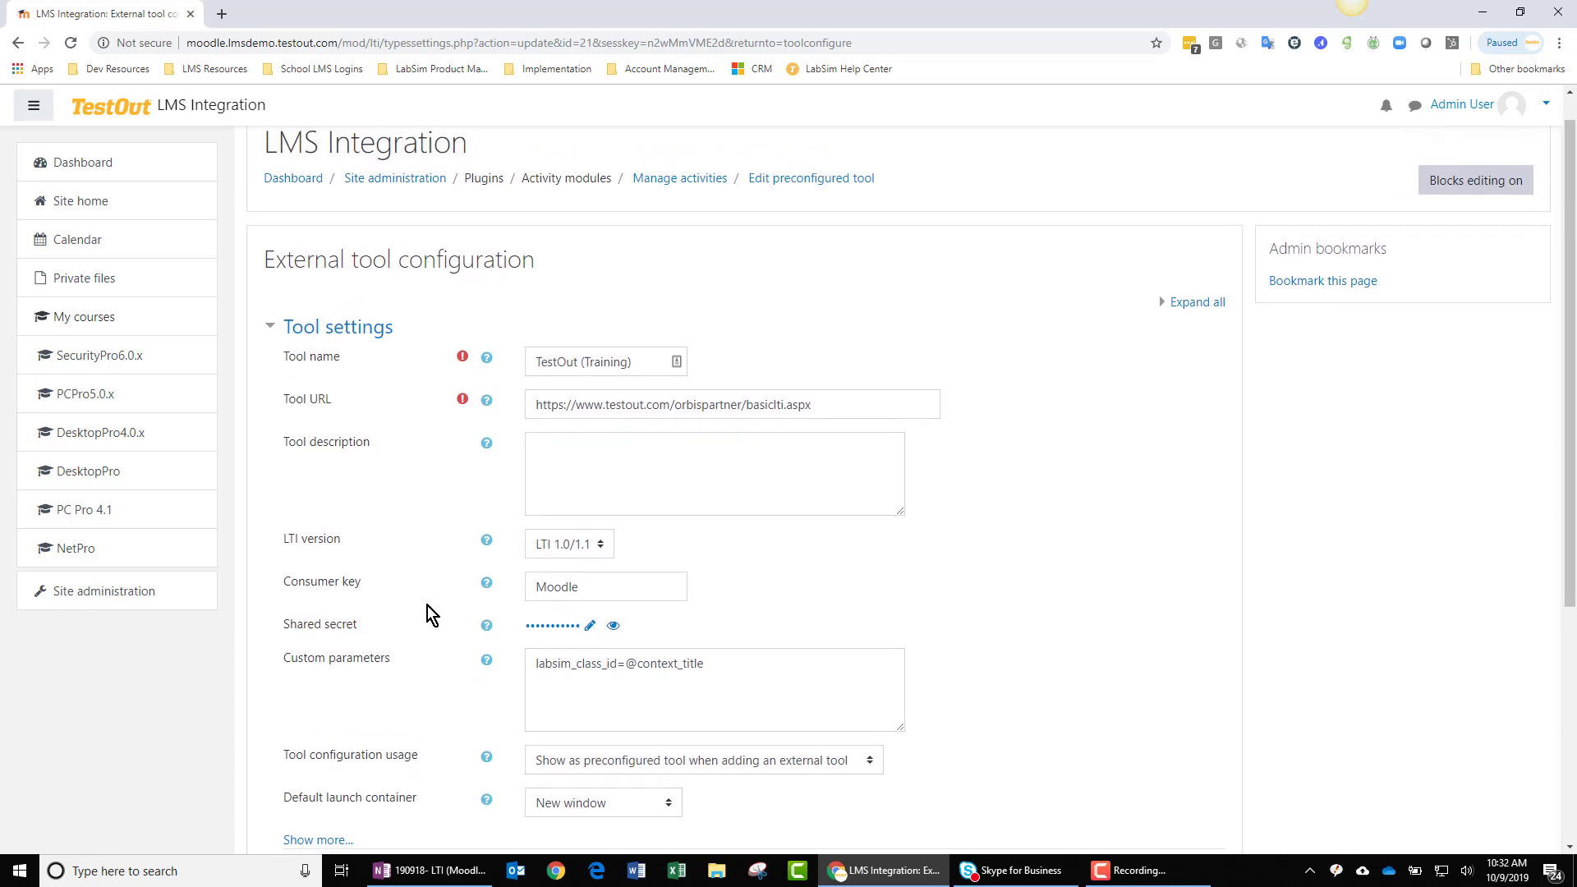
{"action": "scroll", "coordinate": [428, 608], "scroll_direction": "down", "scroll_amount": 1}
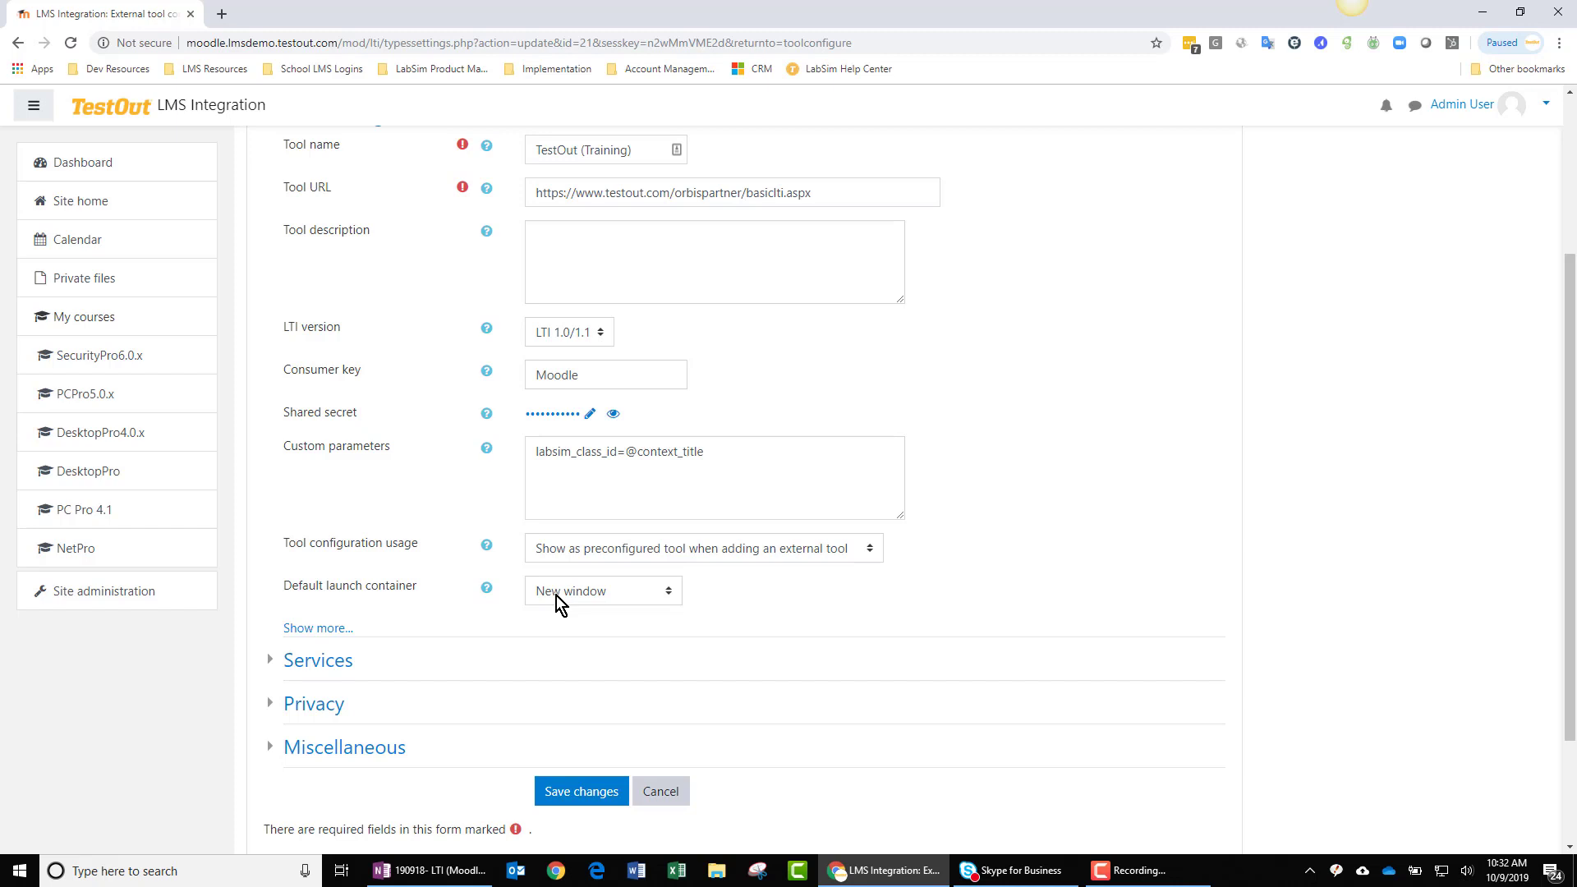
Step: Submit the TestOut (Training) tool settings with Save changes
{"action": "left_click", "coordinate": [582, 791]}
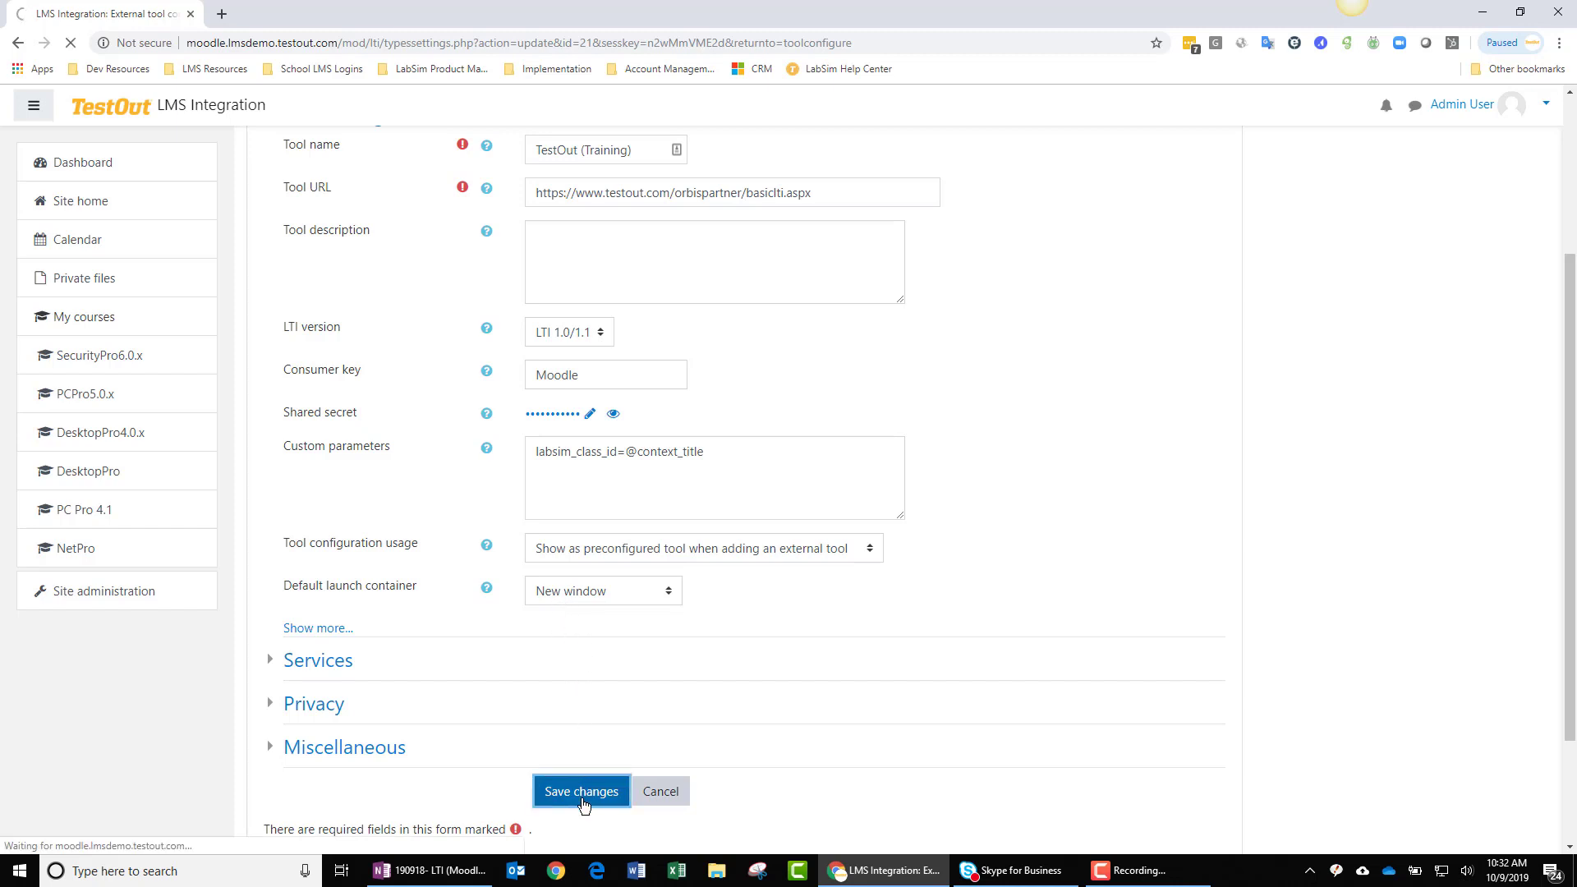